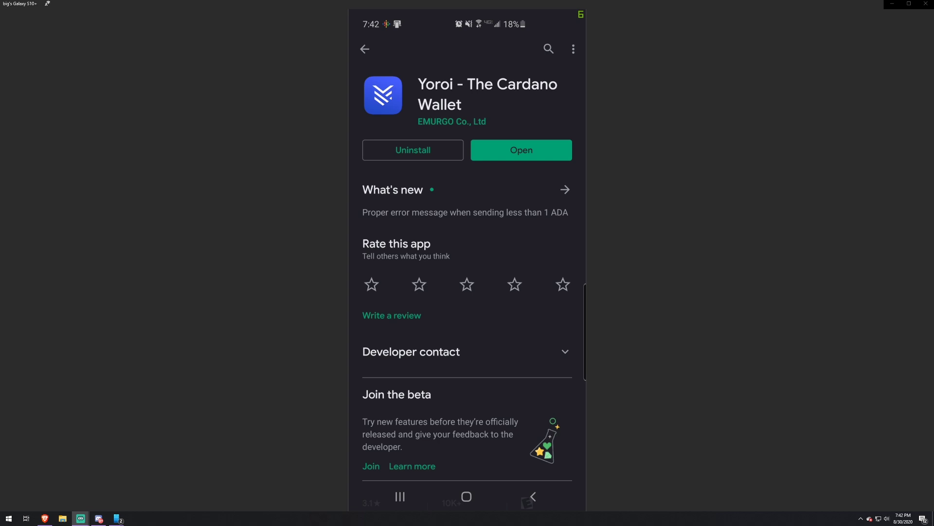
pyautogui.scroll(-3, 467, 284)
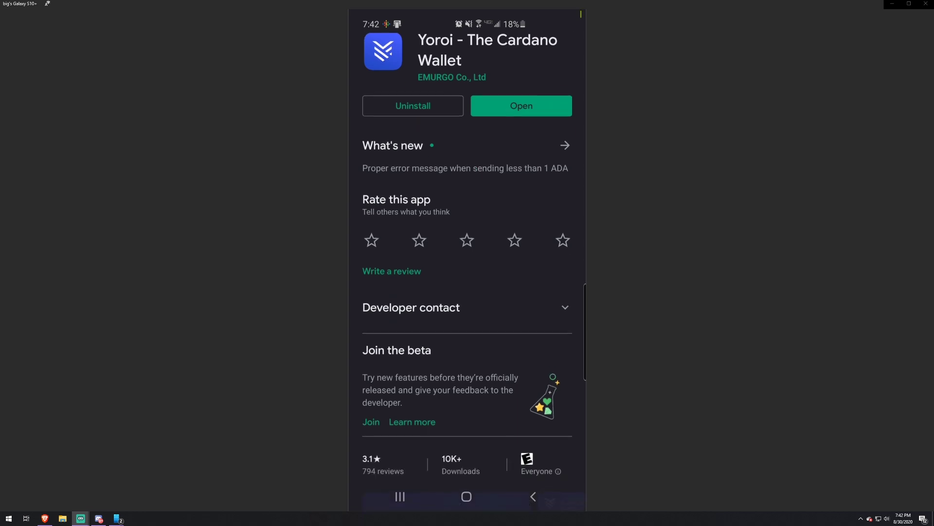
pyautogui.scroll(2, 467, 285)
pyautogui.scroll(2, 467, 258)
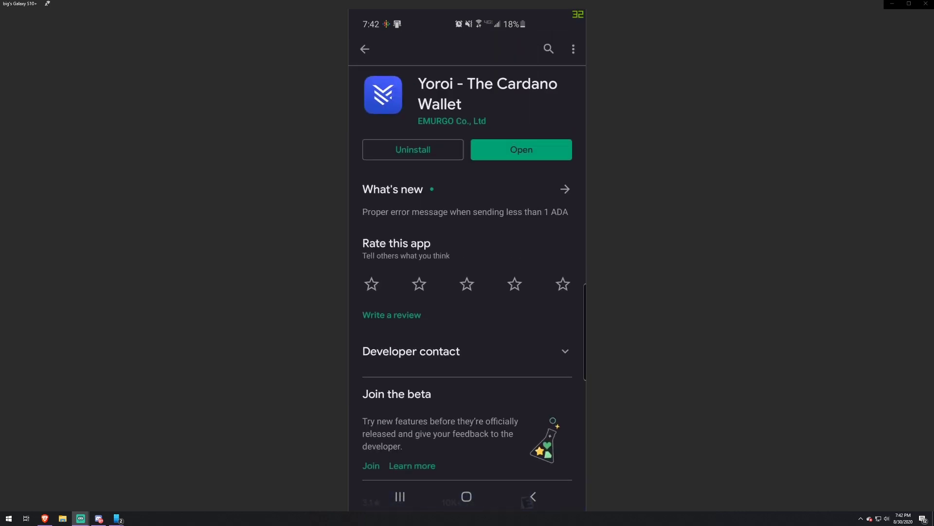
pyautogui.scroll(-1, 467, 284)
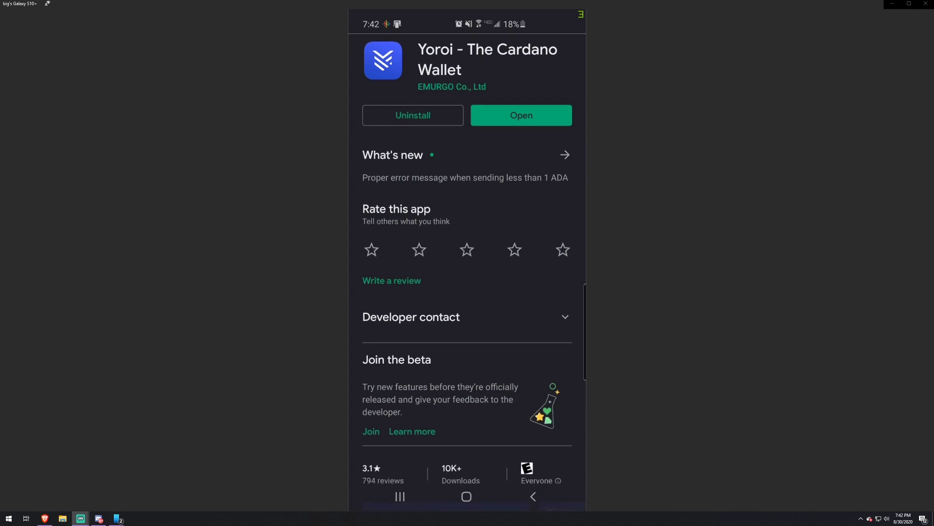
pyautogui.scroll(1, 467, 284)
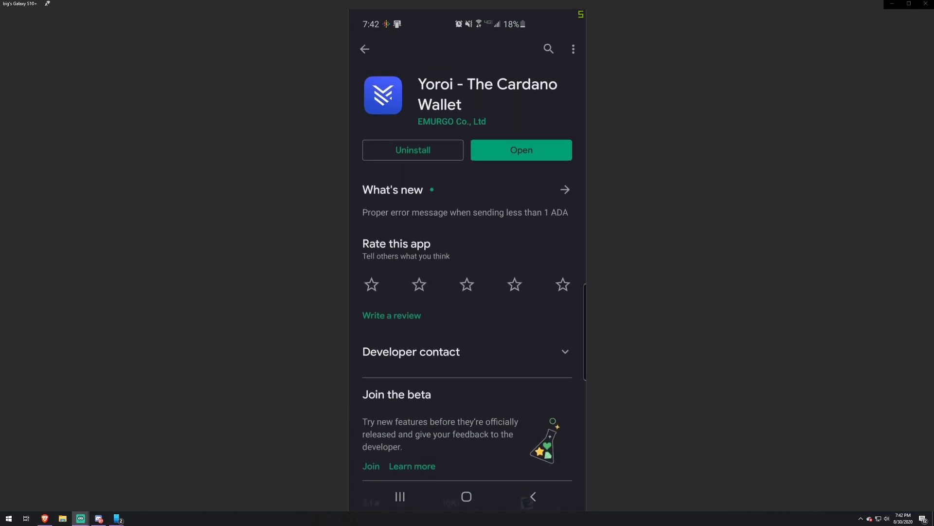
# Step: Switch to the already running Yoroi wallet app showing Your wallets and log in
pyautogui.click(400, 497)
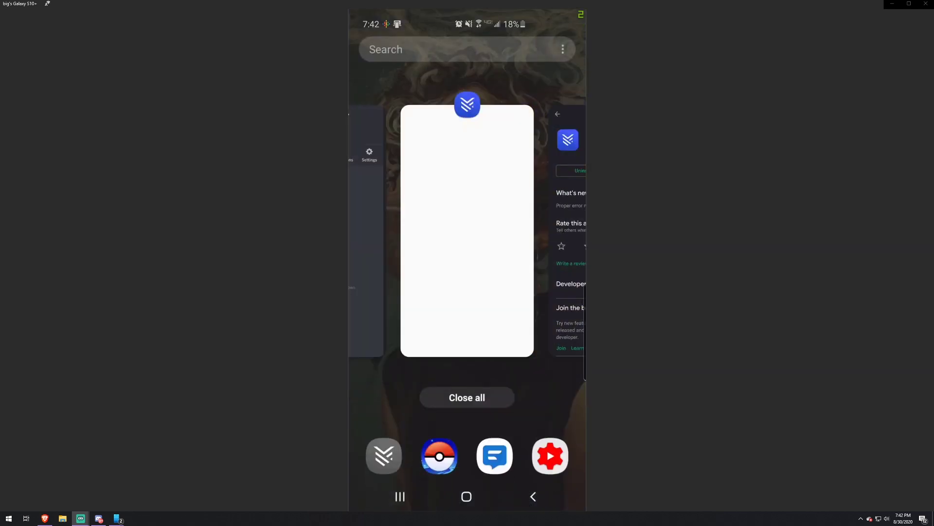
pyautogui.moveTo(419, 231); pyautogui.dragTo(565, 231)
pyautogui.moveTo(467, 232); pyautogui.dragTo(514, 231)
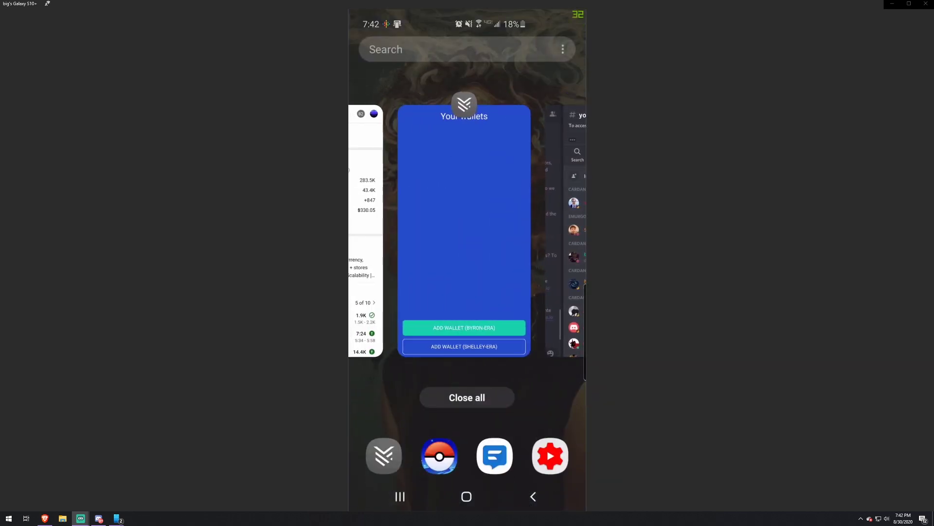
pyautogui.click(465, 231)
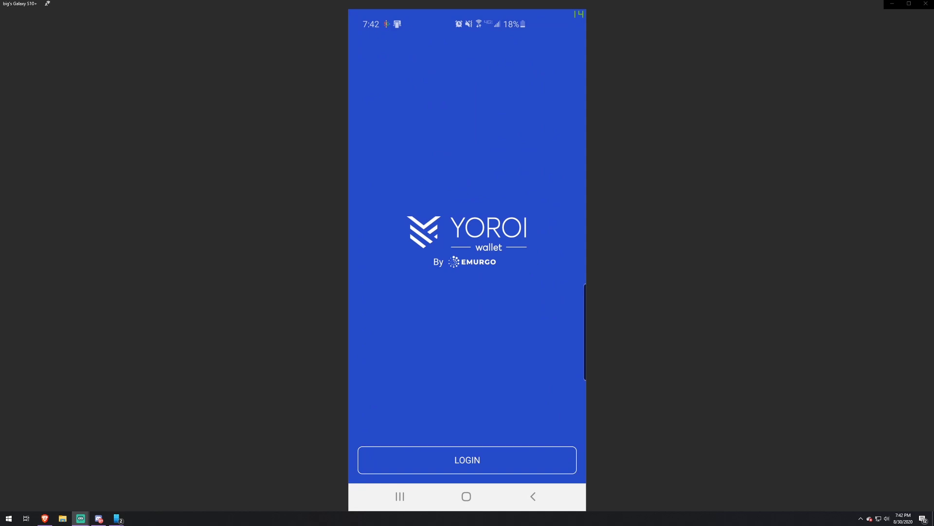
pyautogui.click(467, 460)
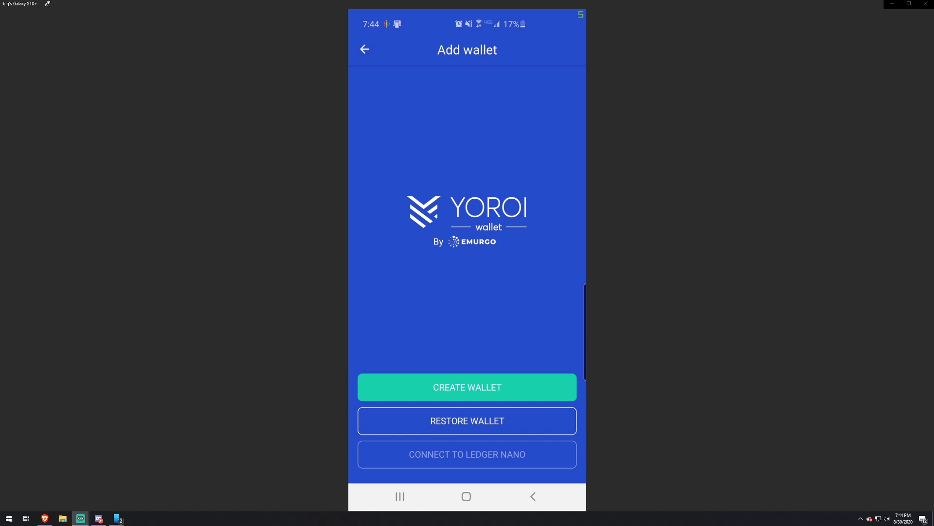
# Step: Look at the wallet restore form for a Byron-era wallet and for a Shelley-era wallet, leaving both without entering a recovery phrase
pyautogui.click(364, 49)
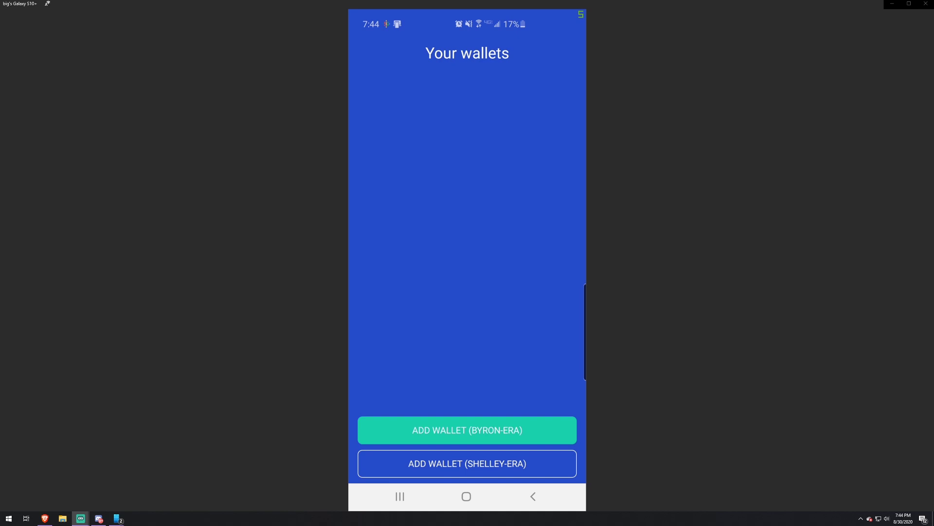
pyautogui.click(467, 430)
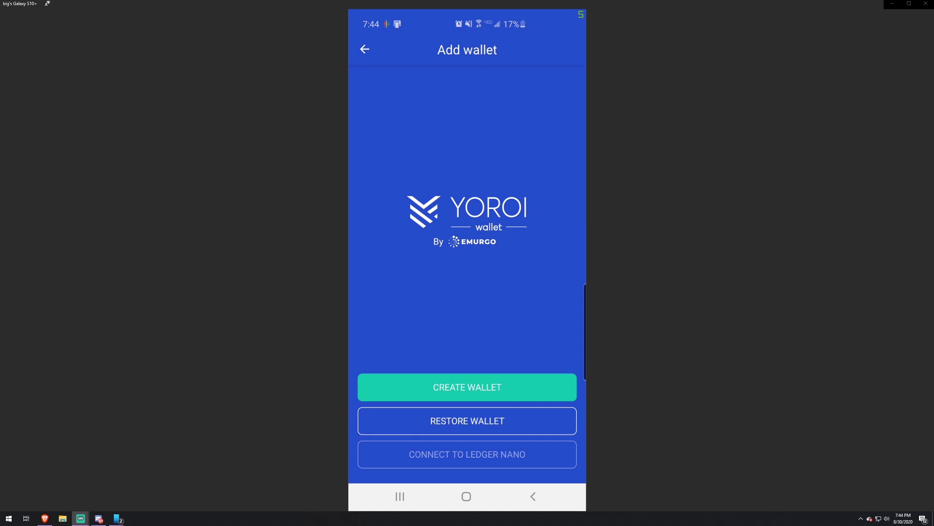
pyautogui.click(467, 421)
pyautogui.click(364, 49)
pyautogui.click(364, 49)
pyautogui.click(467, 463)
pyautogui.click(467, 421)
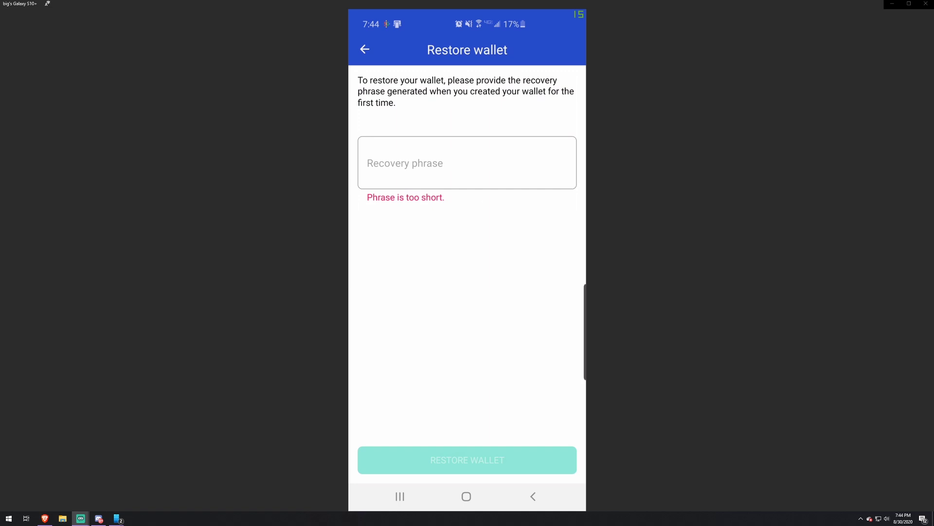
pyautogui.click(364, 49)
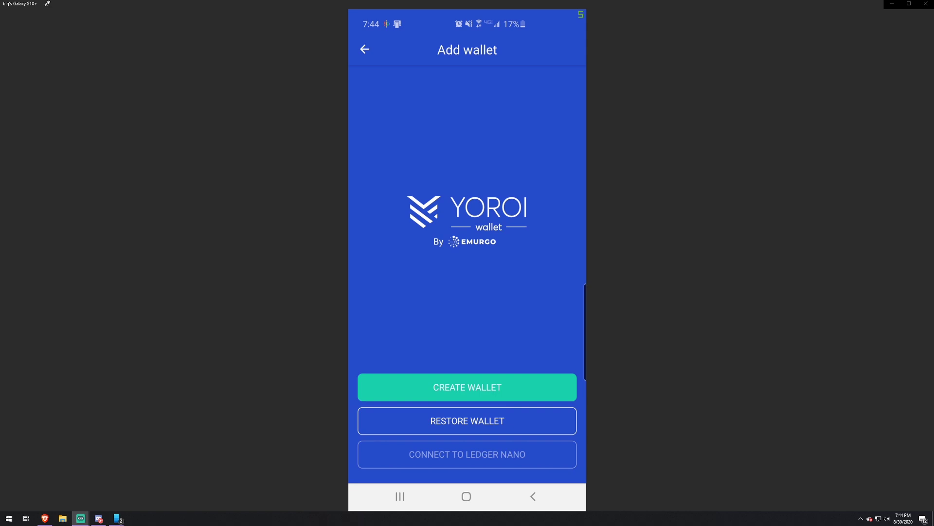
# Step: Look at the wallet name and spending password fields for creating a Shelley-era wallet, and return to the wallet list
pyautogui.click(467, 387)
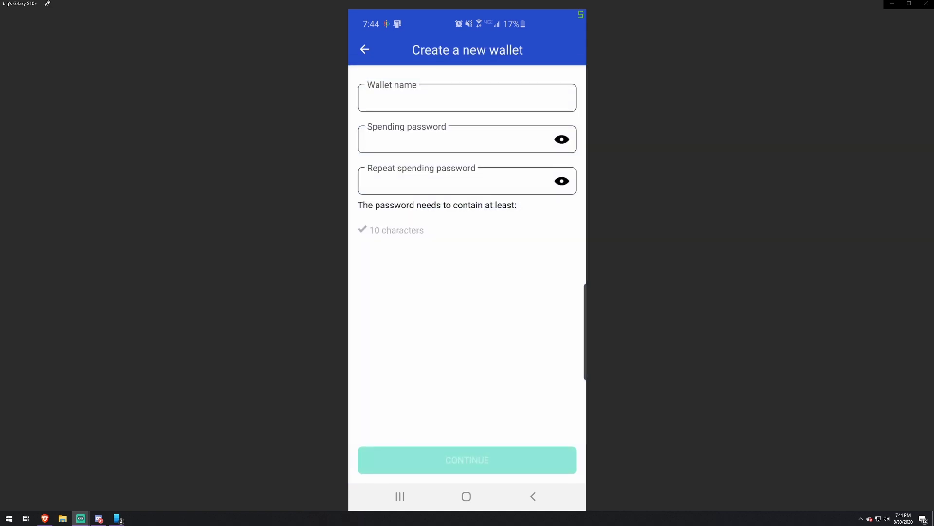
pyautogui.click(467, 98)
pyautogui.click(457, 139)
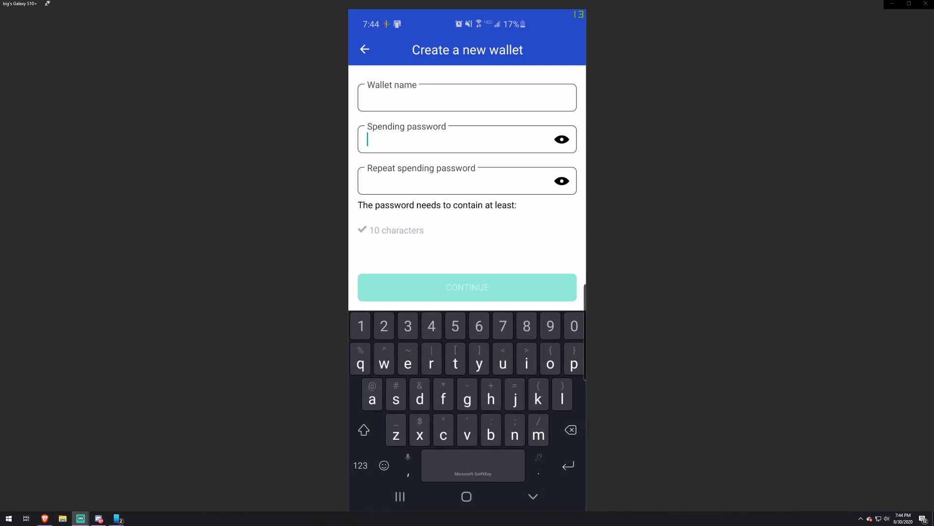
pyautogui.click(458, 181)
pyautogui.click(533, 497)
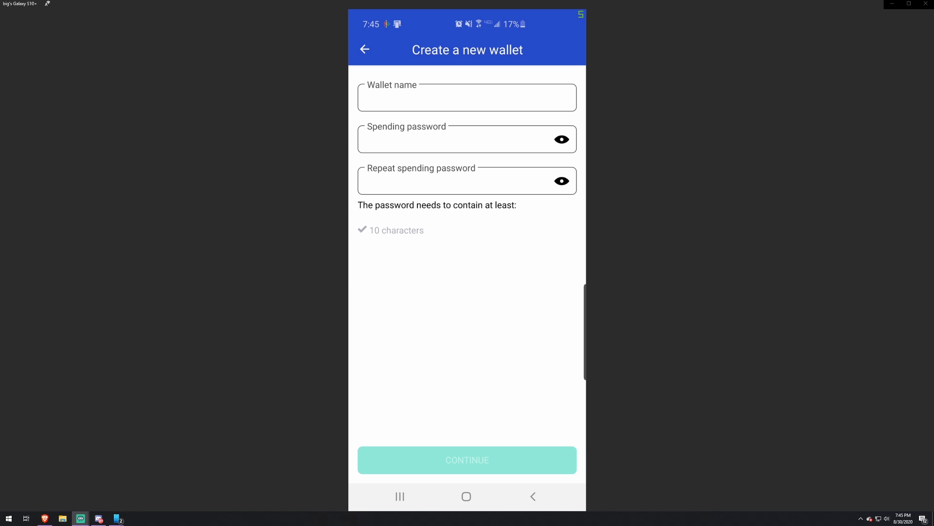
pyautogui.click(364, 49)
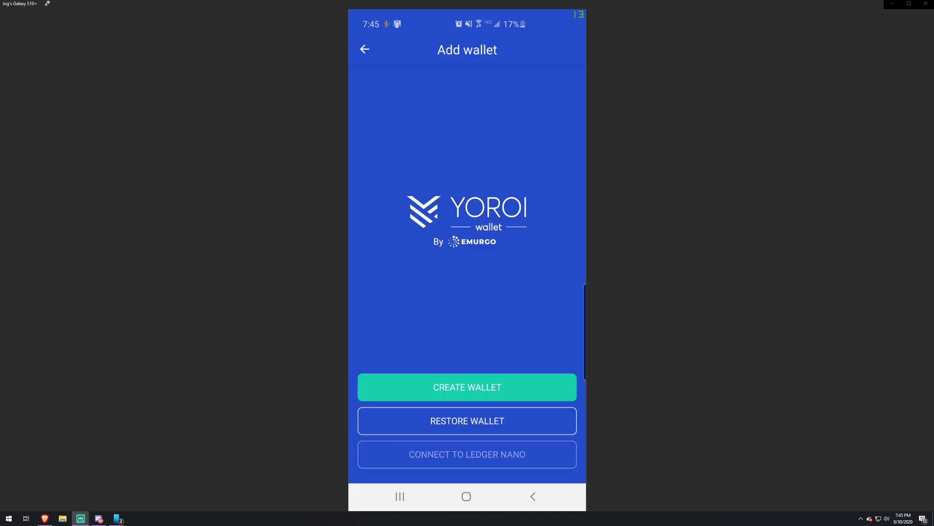
pyautogui.click(364, 49)
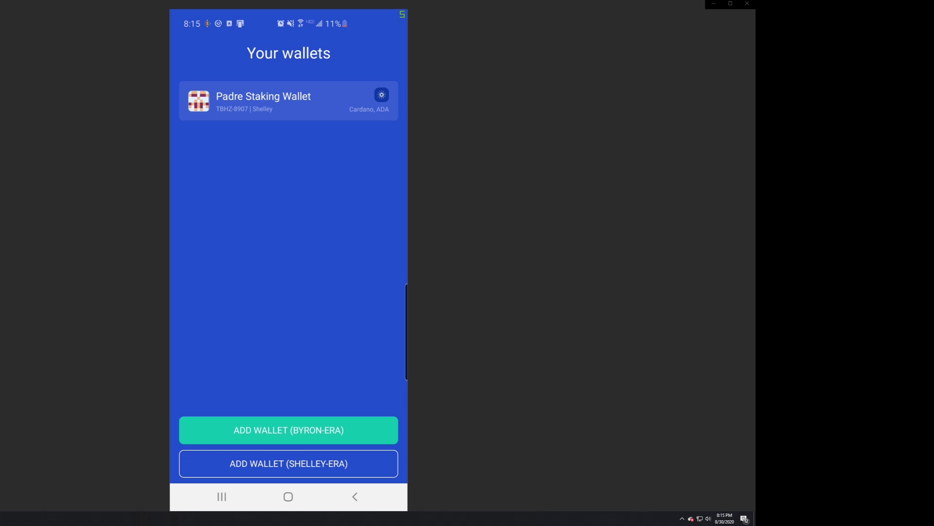
# Step: Open the Padre Staking Wallet and view its Send and Receive screens
pyautogui.click(288, 101)
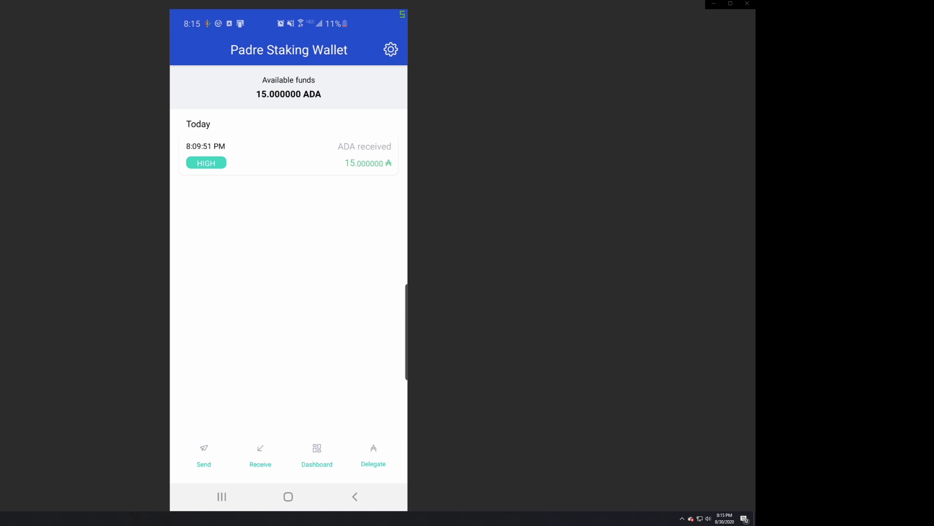
pyautogui.click(203, 455)
pyautogui.click(355, 496)
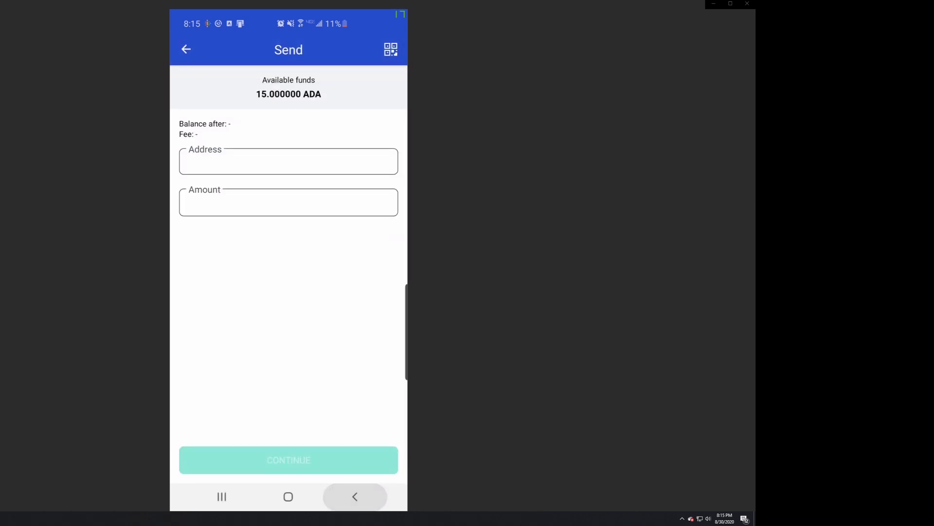
pyautogui.click(260, 454)
pyautogui.click(355, 496)
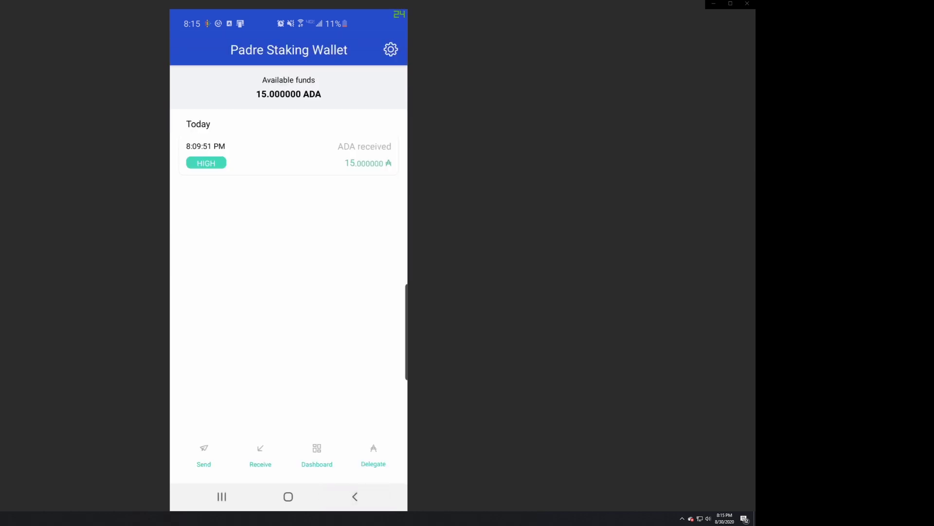
# Step: Examine the staking dashboard's delegation status, epoch progress and ADA summary
pyautogui.click(317, 455)
pyautogui.click(355, 497)
pyautogui.click(317, 455)
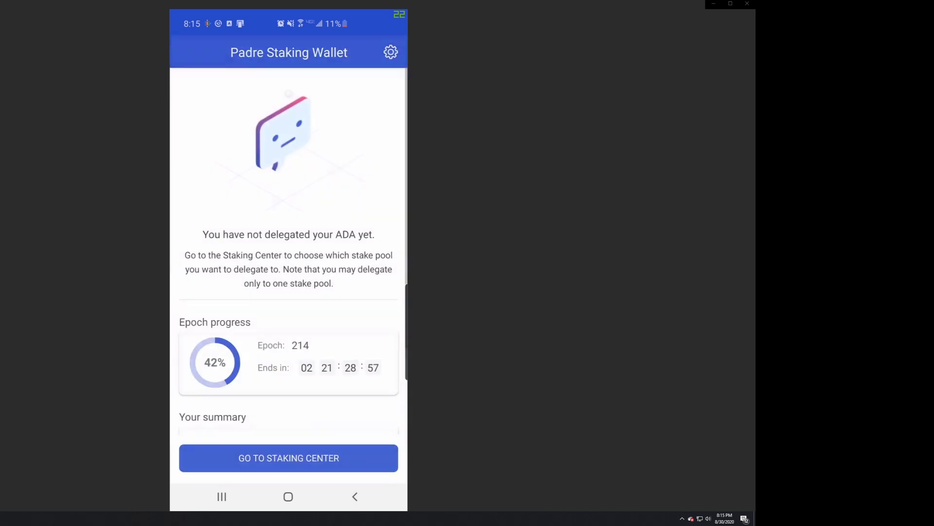
pyautogui.scroll(-3, 288, 273)
pyautogui.scroll(3, 289, 243)
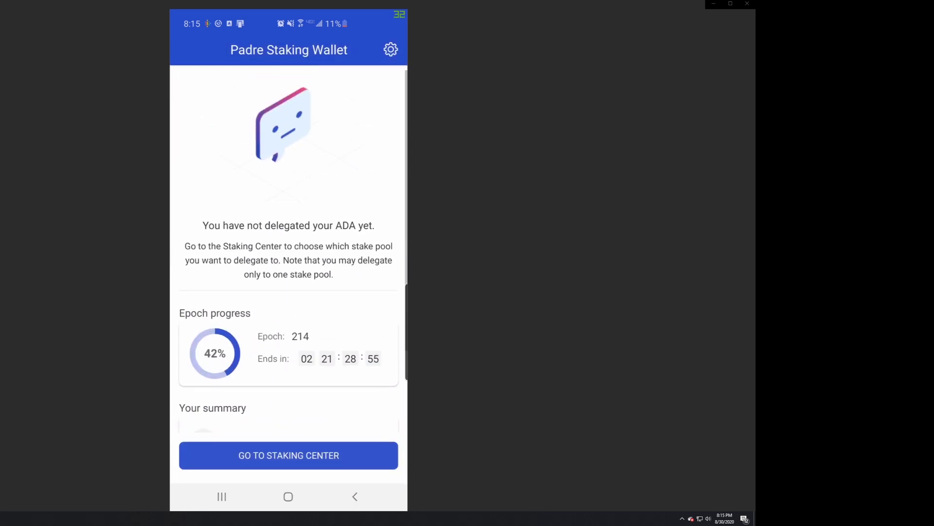
pyautogui.scroll(-3, 288, 243)
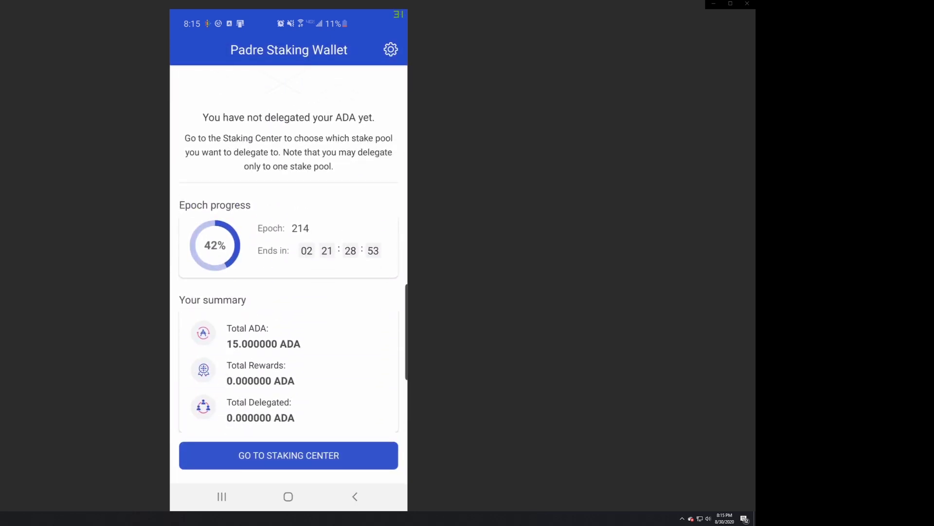
# Step: Open the wallet's Delegation by Id form and activate its stake pool id field
pyautogui.click(354, 496)
pyautogui.click(374, 455)
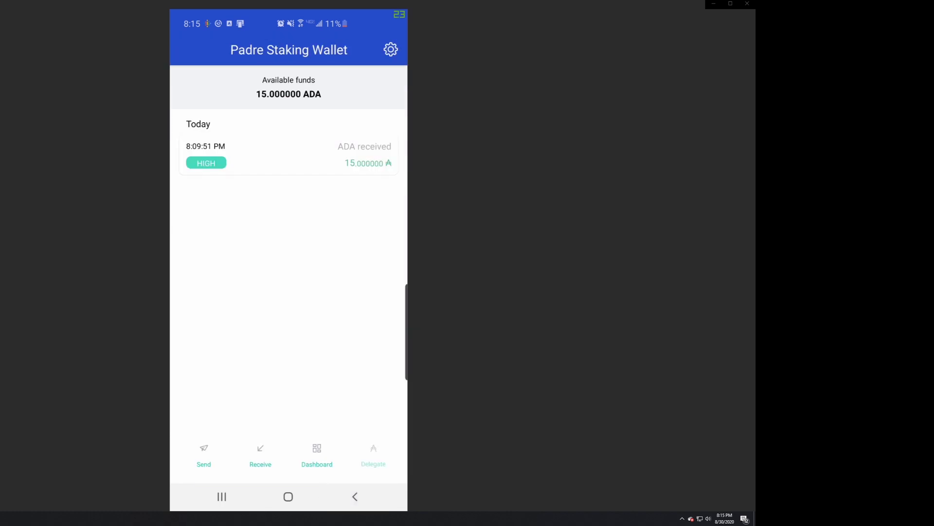
pyautogui.click(288, 258)
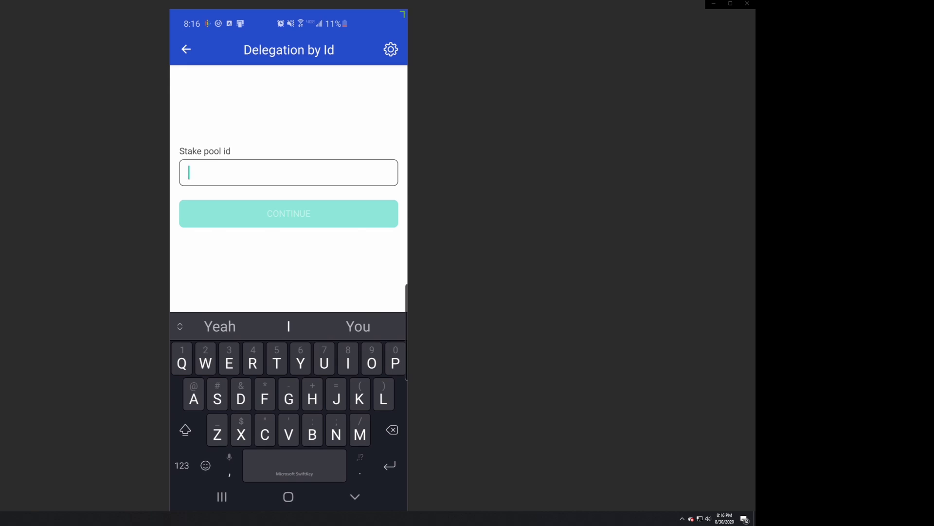
# Step: Switch to adapools.org in the browser and examine the stake, BPE, fees, costs and pledge columns of the Cardano Pools table
pyautogui.click(222, 496)
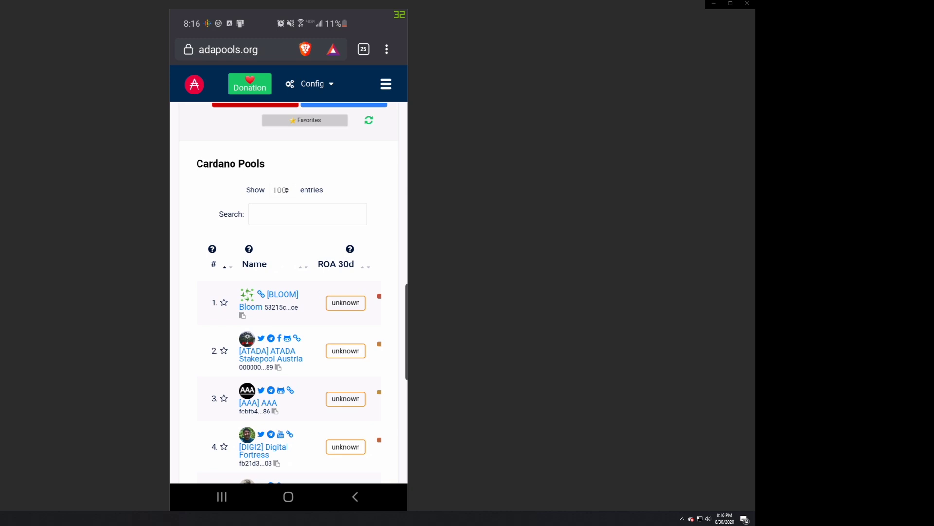
pyautogui.scroll(1, 289, 292)
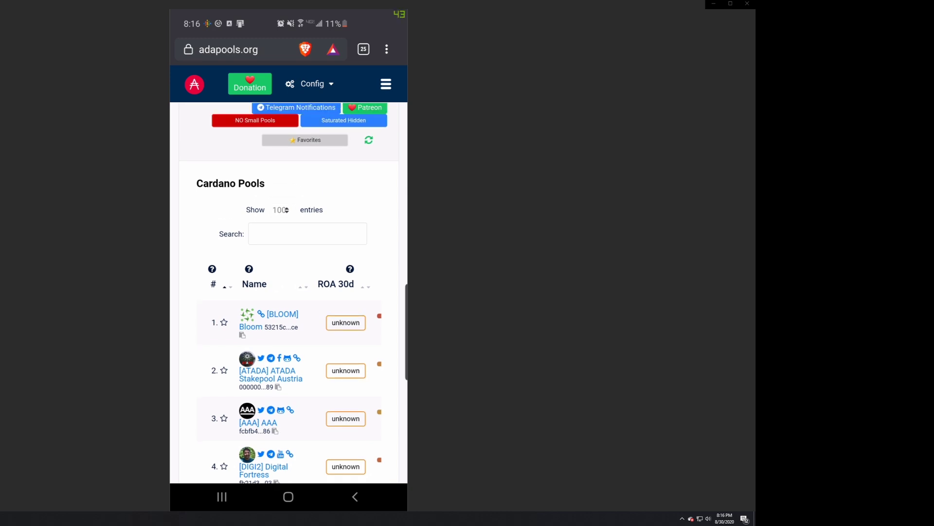
pyautogui.scroll(-3, 289, 292)
pyautogui.hscroll(5, 289, 292)
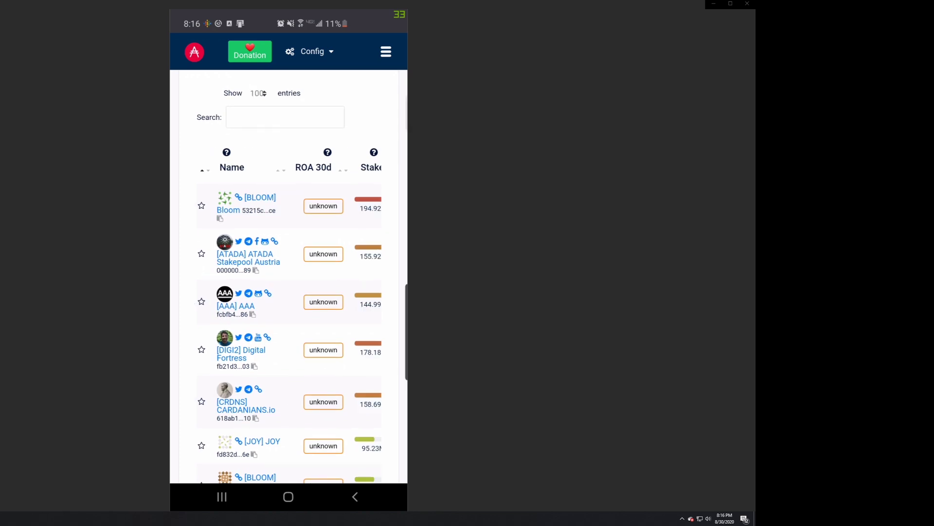
pyautogui.hscroll(1, 290, 292)
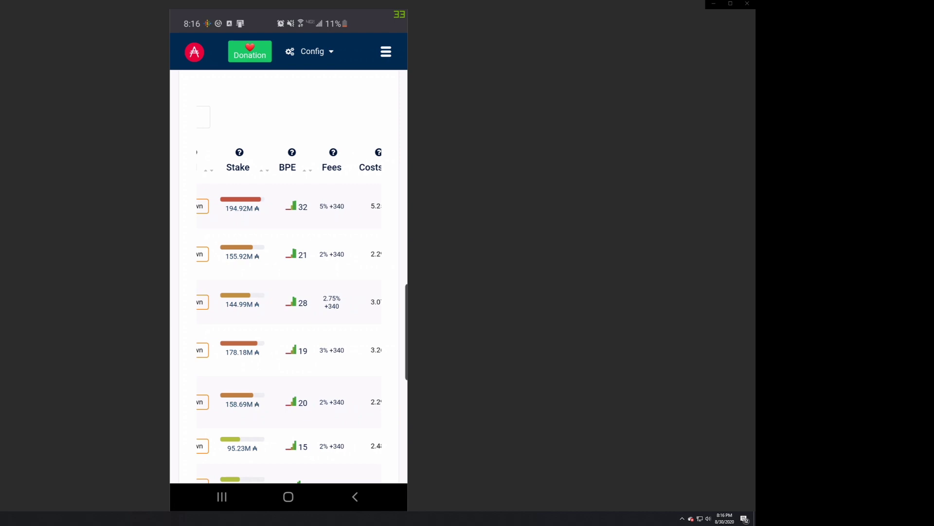
pyautogui.hscroll(3, 289, 292)
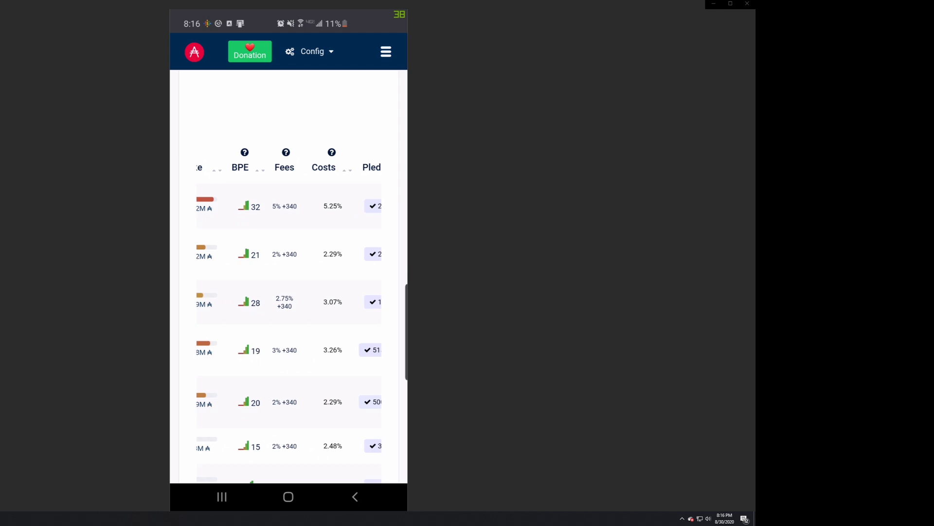
pyautogui.hscroll(2, 289, 292)
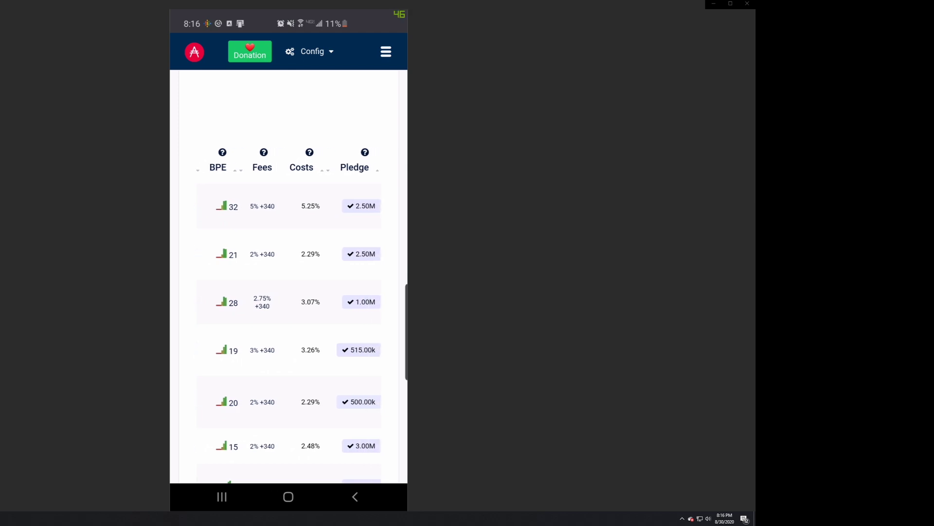
pyautogui.hscroll(1, 289, 292)
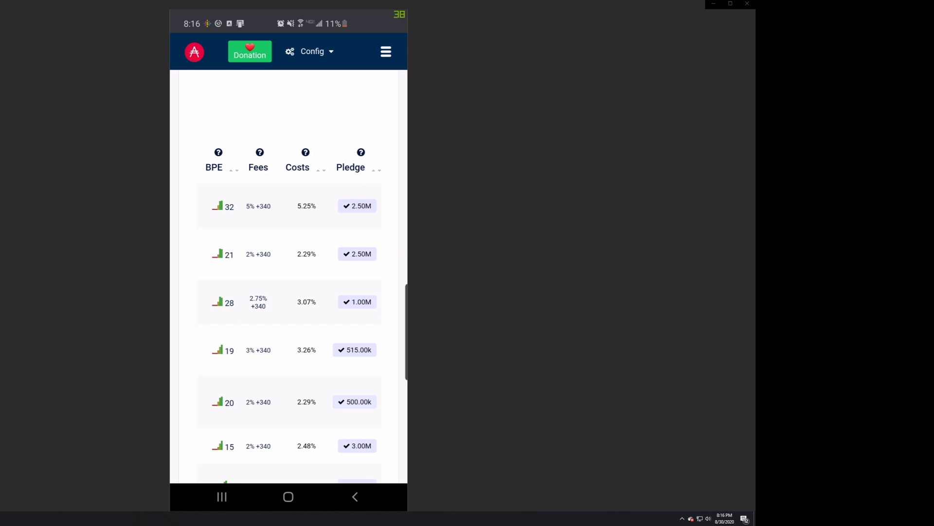
pyautogui.hscroll(-10, 289, 286)
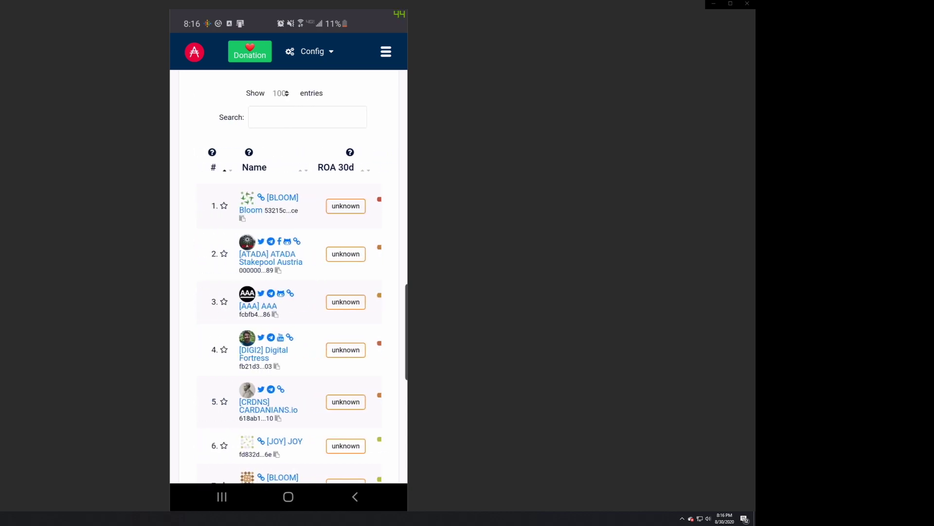
# Step: Examine the pool ids shown under the stake pool names in the Cardano Pools list
pyautogui.scroll(-5, 288, 277)
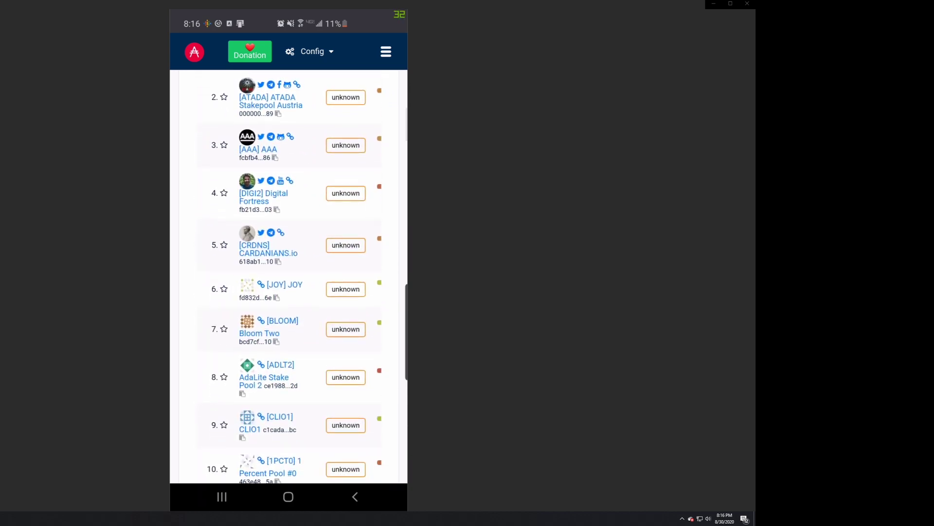
pyautogui.click(276, 342)
pyautogui.scroll(-1, 289, 277)
pyautogui.keyDown('ctrl'); pyautogui.scroll(5, 289, 276); pyautogui.keyUp('ctrl')
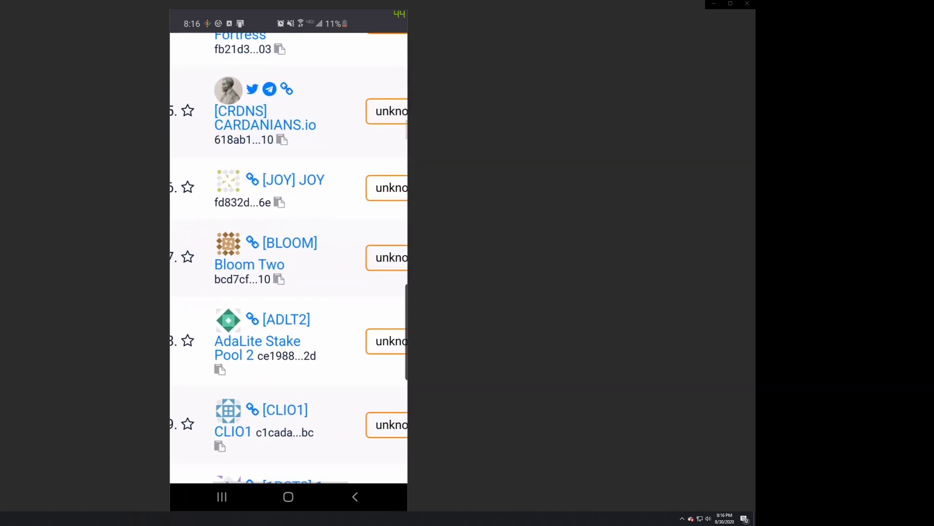
# Step: Copy the pool id of [BLOOM] Bloom Two, switch back to Yoroi and open Padre Staking Wallet after fingerprint authorization
pyautogui.click(278, 279)
pyautogui.click(222, 496)
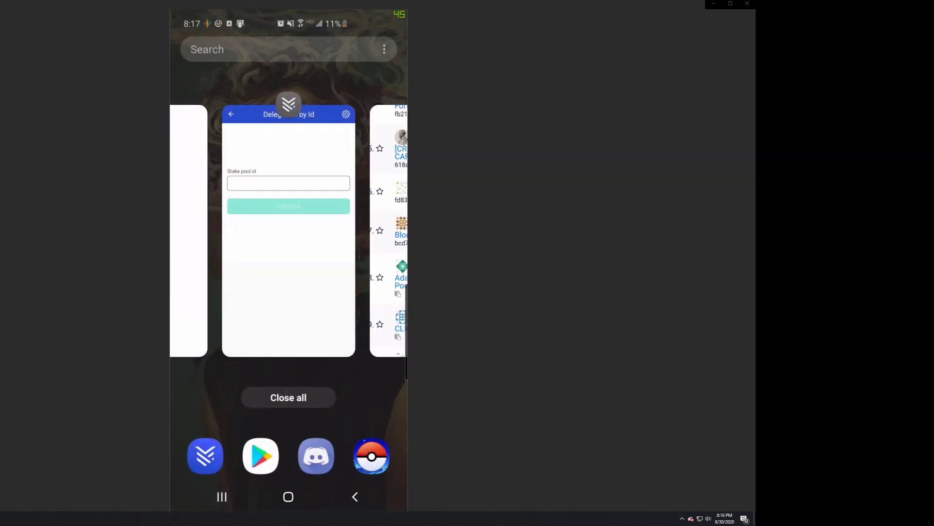
pyautogui.click(288, 239)
pyautogui.click(288, 460)
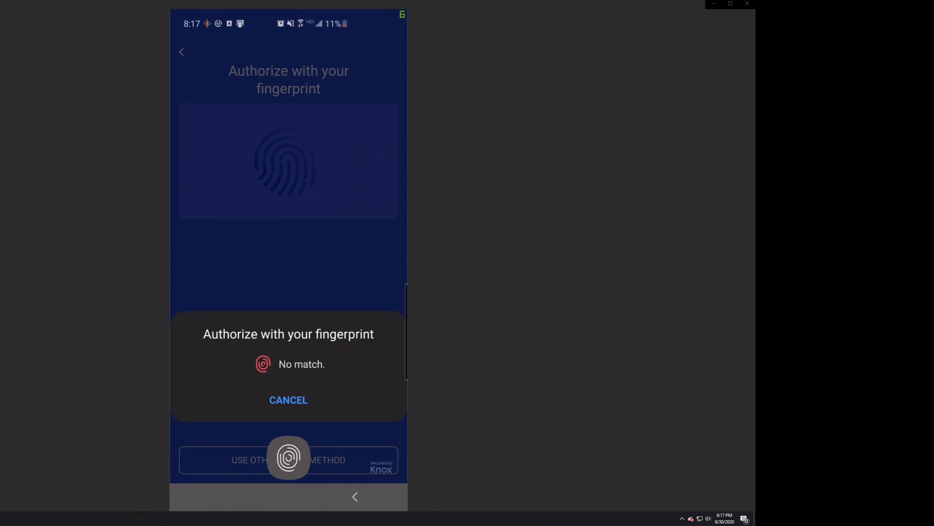
pyautogui.click(288, 101)
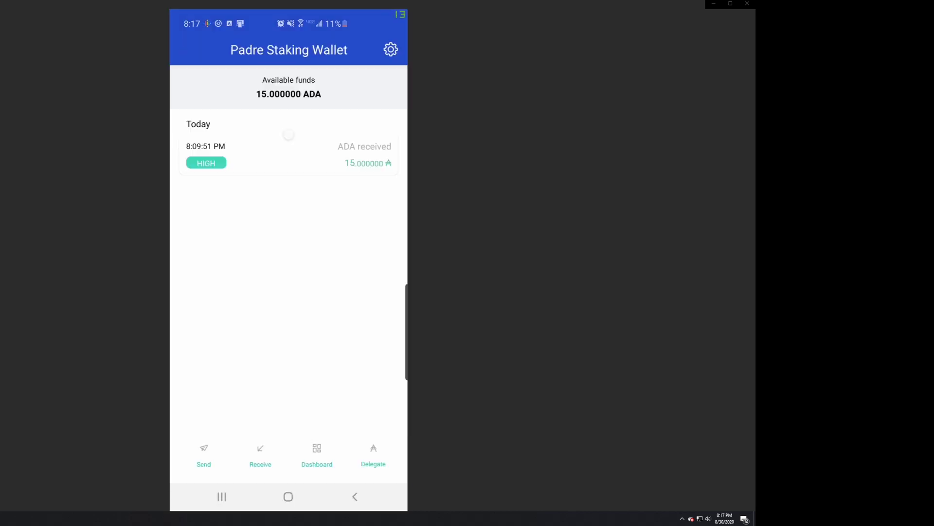
# Step: Delegate the wallet's ADA to Bloom Two using the copied stake pool id, authorizing it with the spending password
pyautogui.click(374, 455)
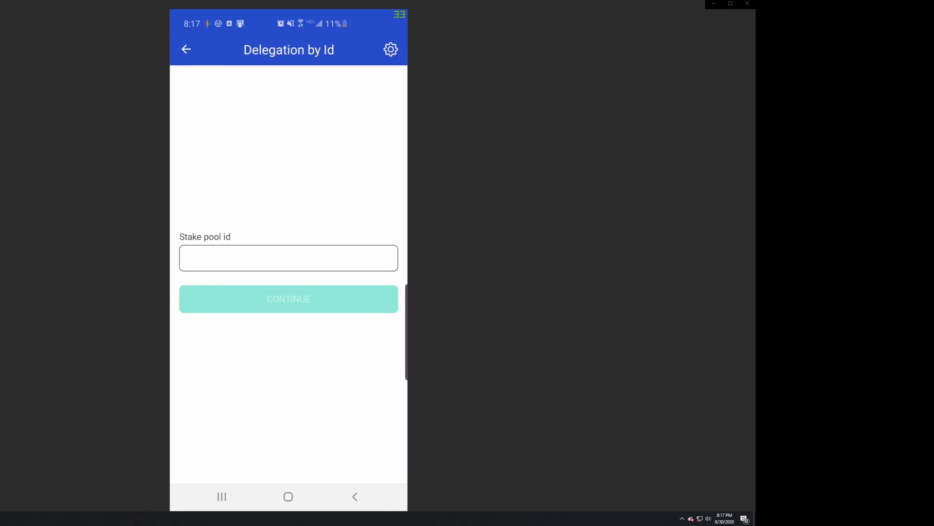
pyautogui.click(289, 327)
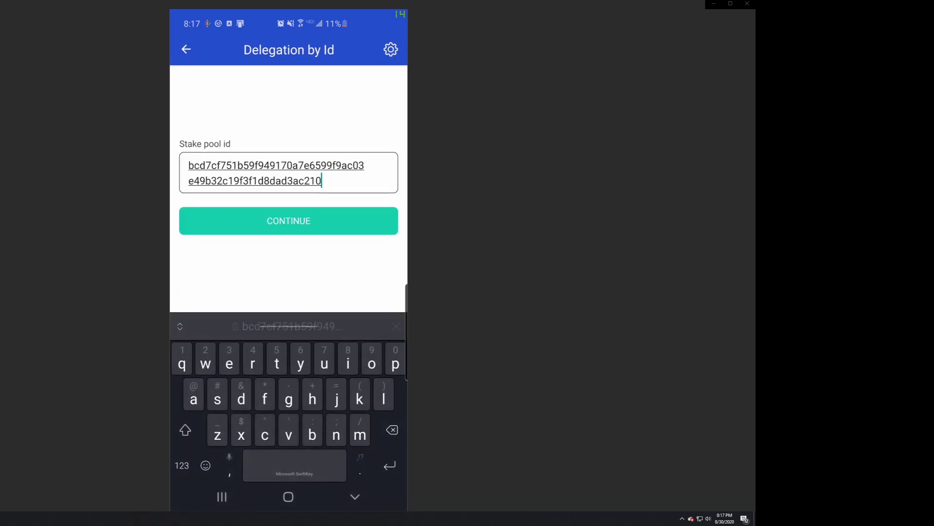
pyautogui.click(289, 221)
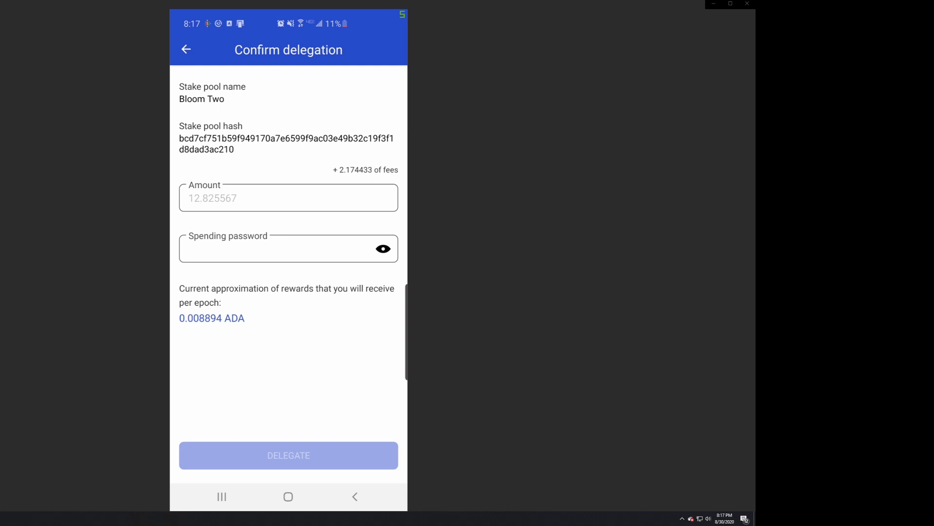
pyautogui.click(276, 249)
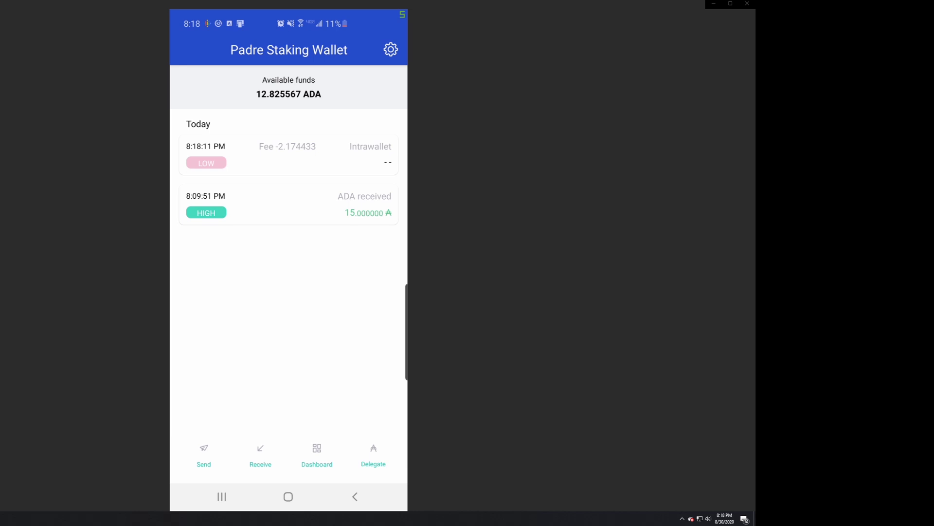
# Step: Review the details of the 8:18:11 PM intrawallet transaction and return to the transaction list
pyautogui.click(288, 155)
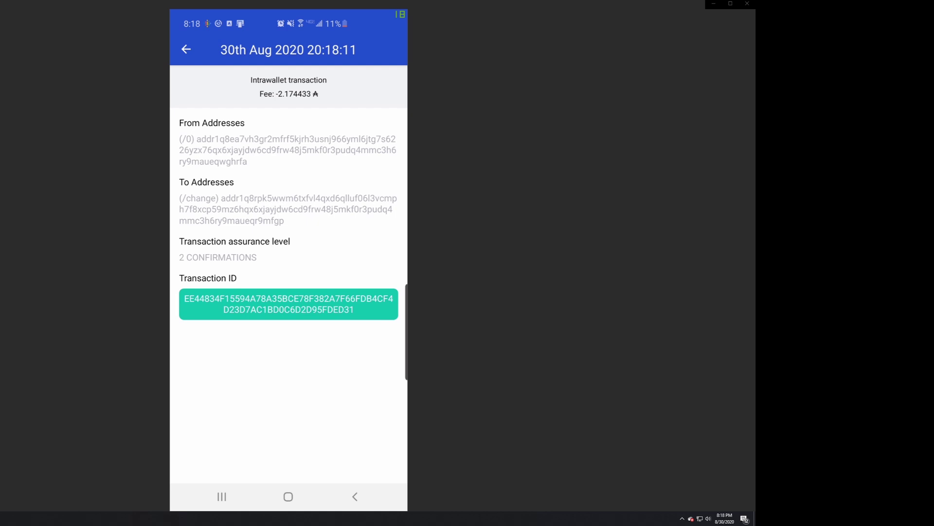
pyautogui.click(186, 49)
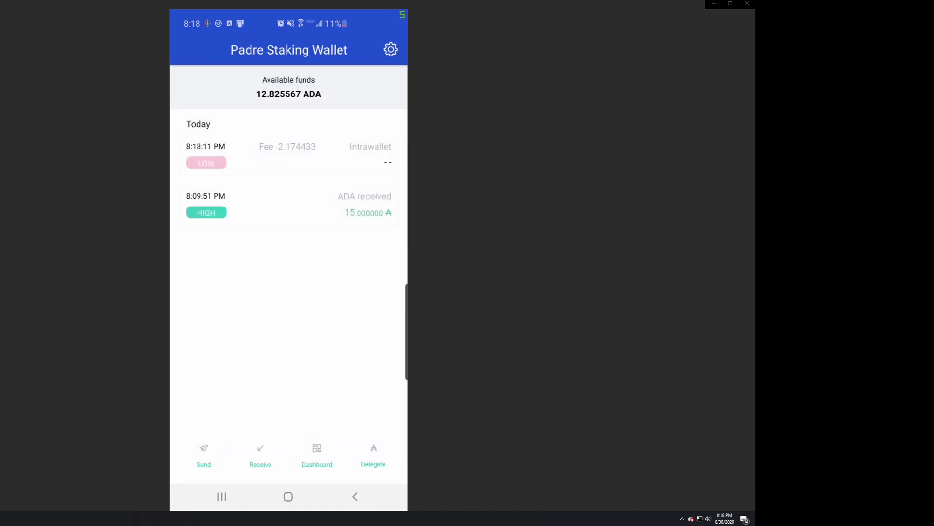
# Step: Examine the staking dashboard's epoch progress, ADA summary and delegated stake pool, and check the staking center's Delegation by Id form
pyautogui.click(317, 453)
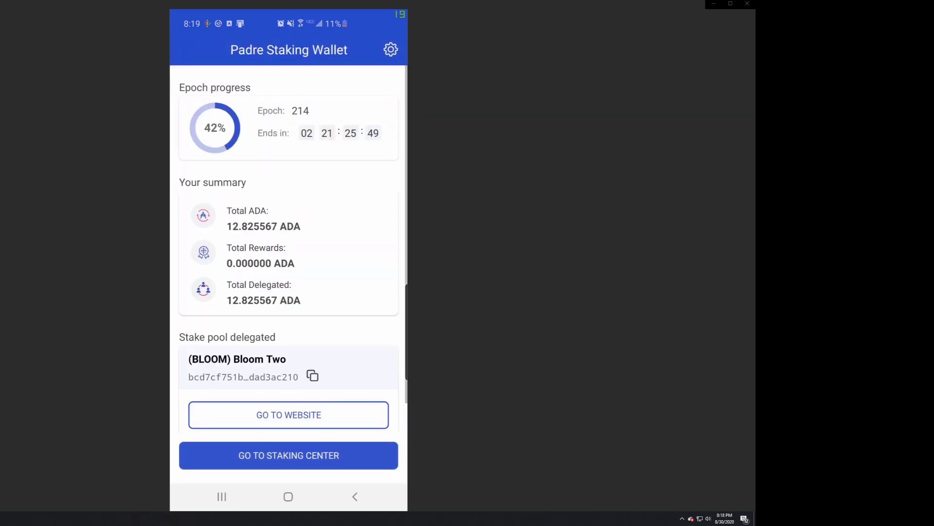
pyautogui.scroll(-1, 293, 248)
pyautogui.scroll(1, 294, 249)
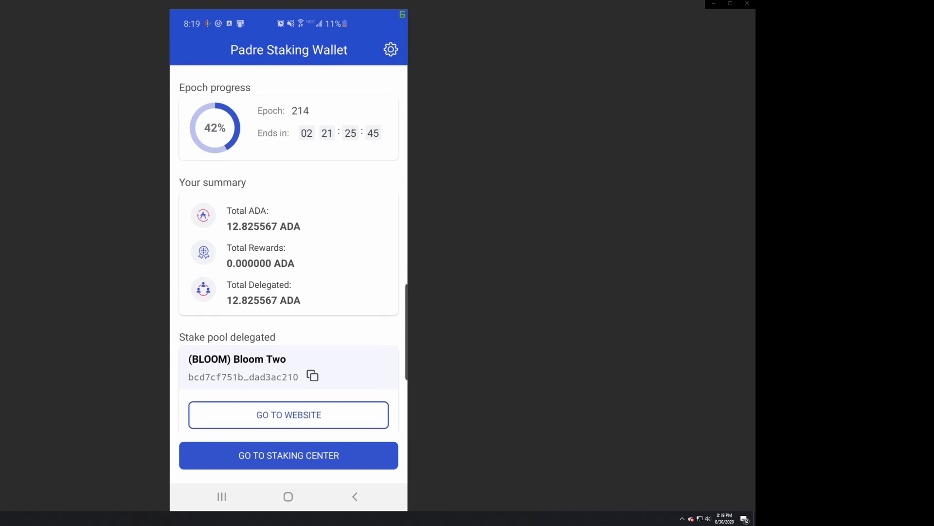
pyautogui.scroll(-1, 294, 248)
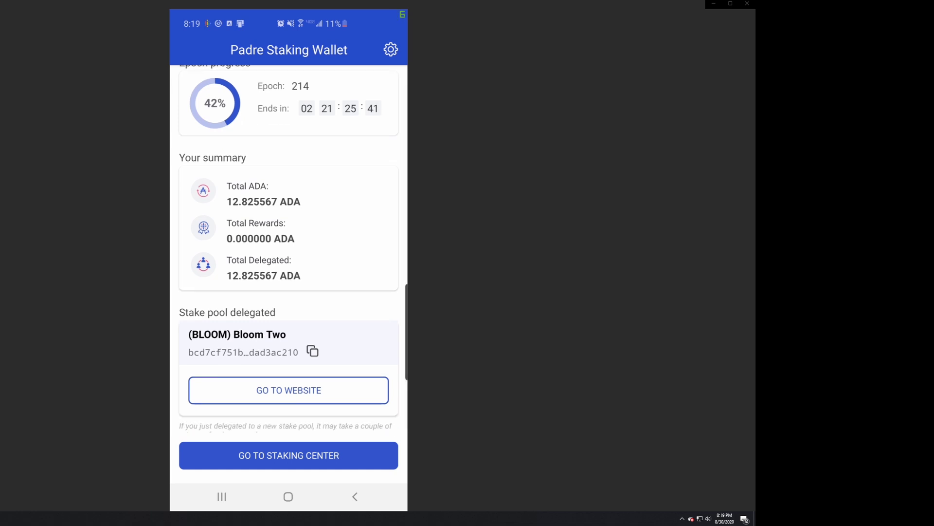
pyautogui.scroll(1, 294, 248)
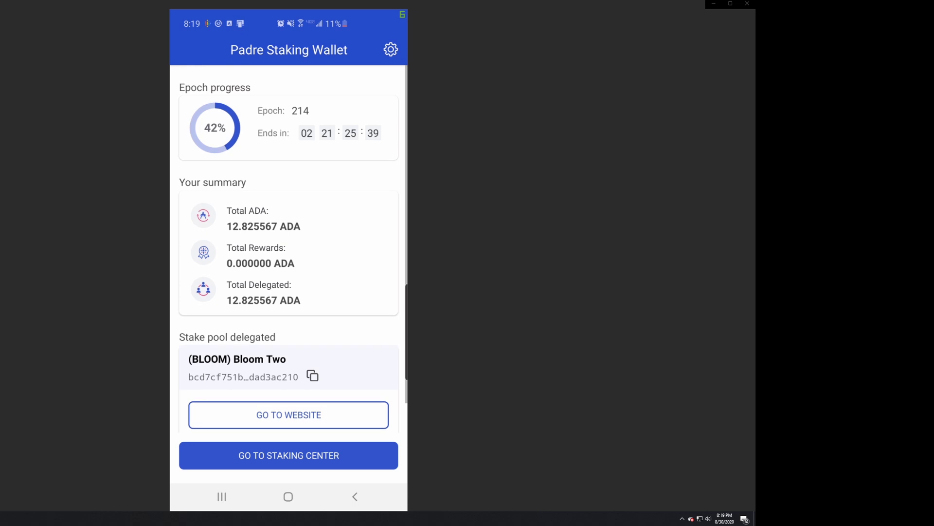
pyautogui.scroll(1, 289, 248)
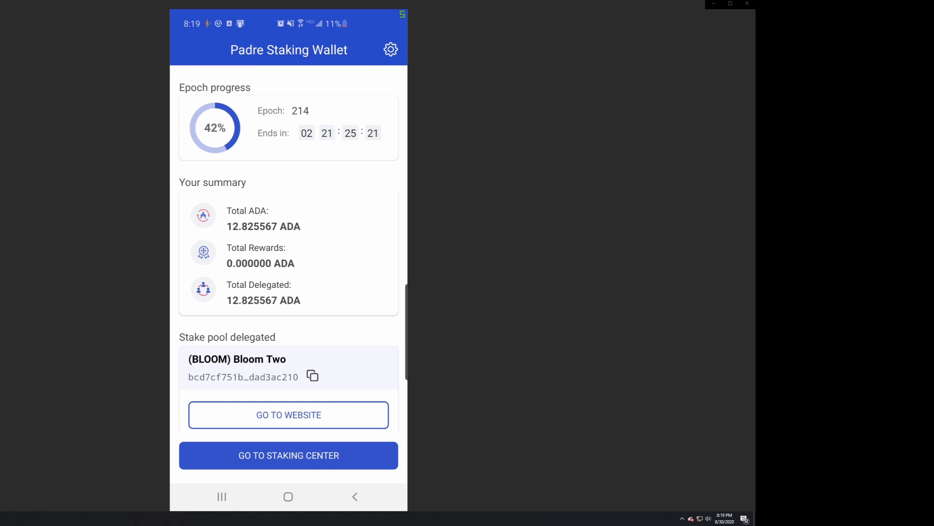
pyautogui.scroll(-1, 288, 253)
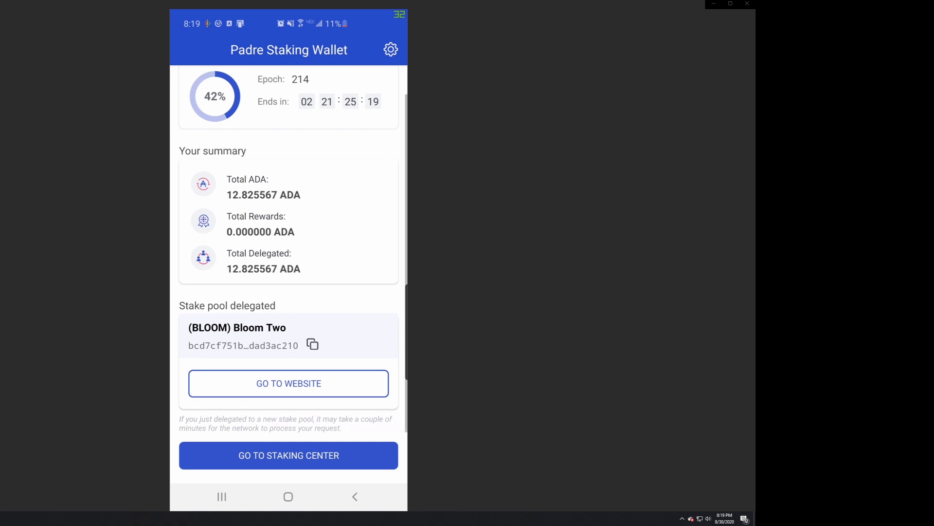
pyautogui.click(288, 456)
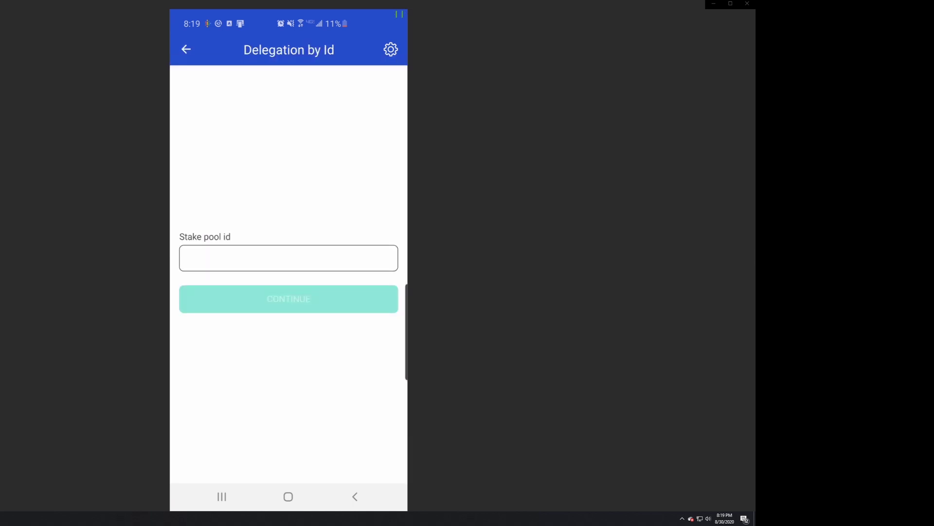
pyautogui.click(354, 496)
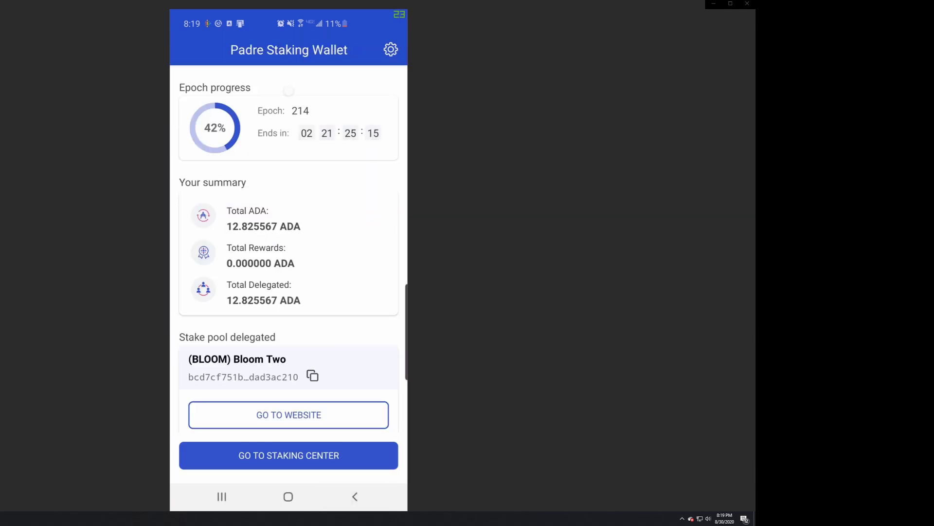